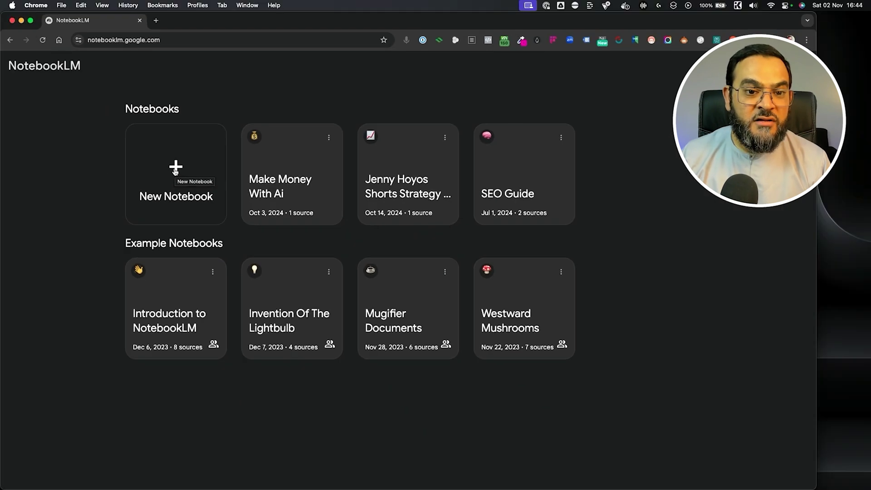
Step: Start a fresh untitled notebook from the New Notebook card on the NotebookLM home page
click(183, 211)
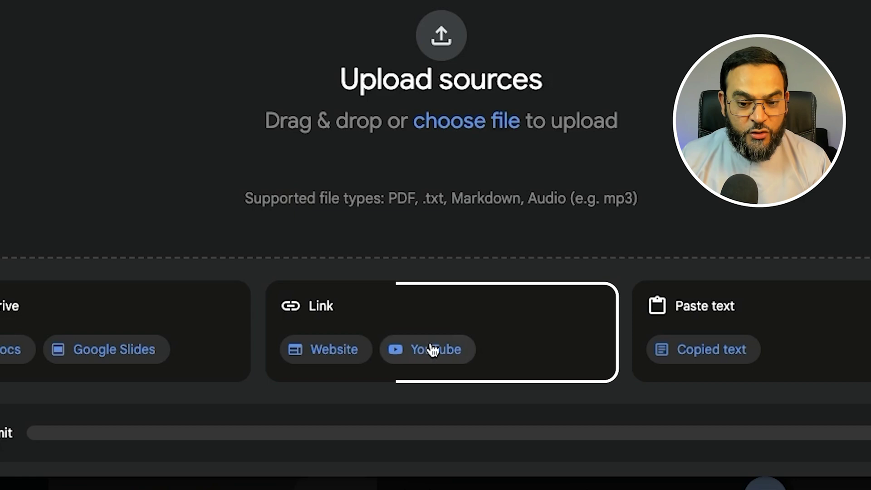
Step: Insert the pasted YouTube tutorial URL as a Link > YouTube source
click(433, 353)
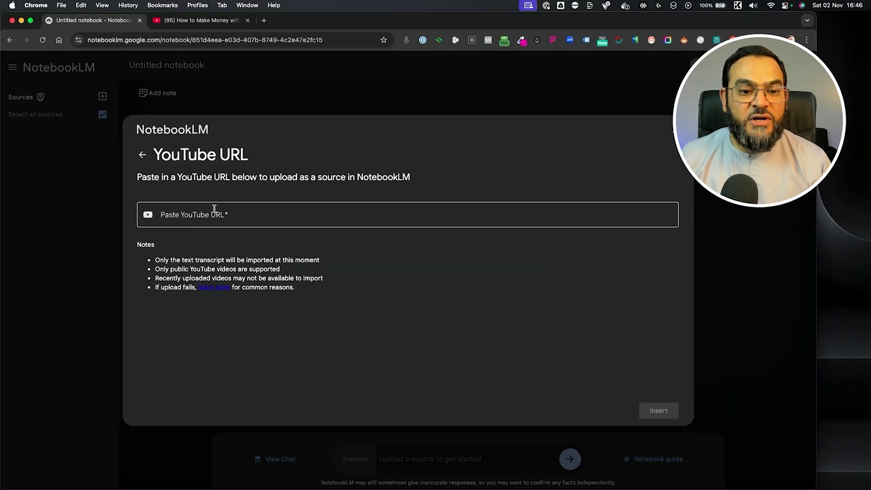
click(194, 218)
text(https://youtu.be/pRowZsUgU3M?si=lobDkp0pAOP1fcd6)
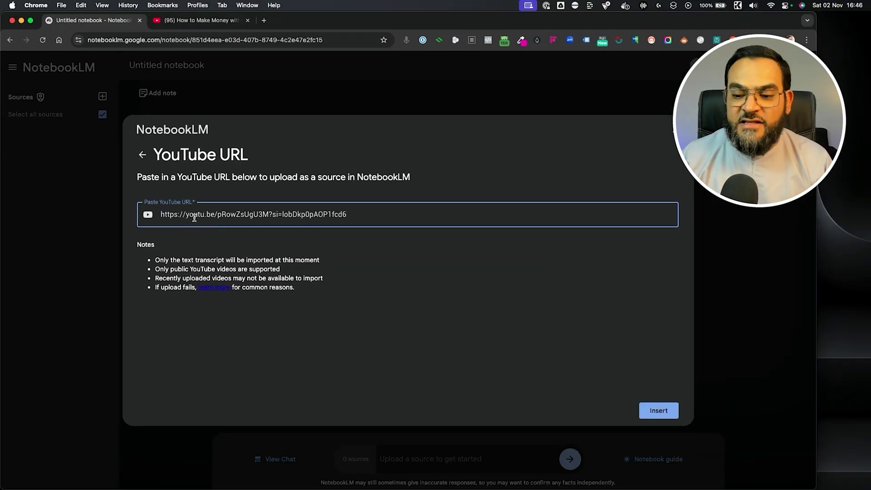
click(659, 411)
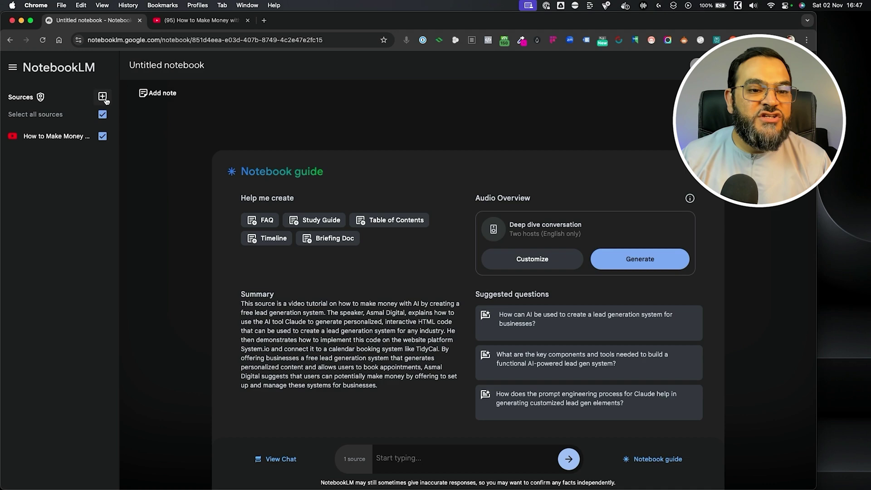
Step: Dismiss the Add sources dialog unused, then generate the Audio Overview deep-dive podcast
click(103, 97)
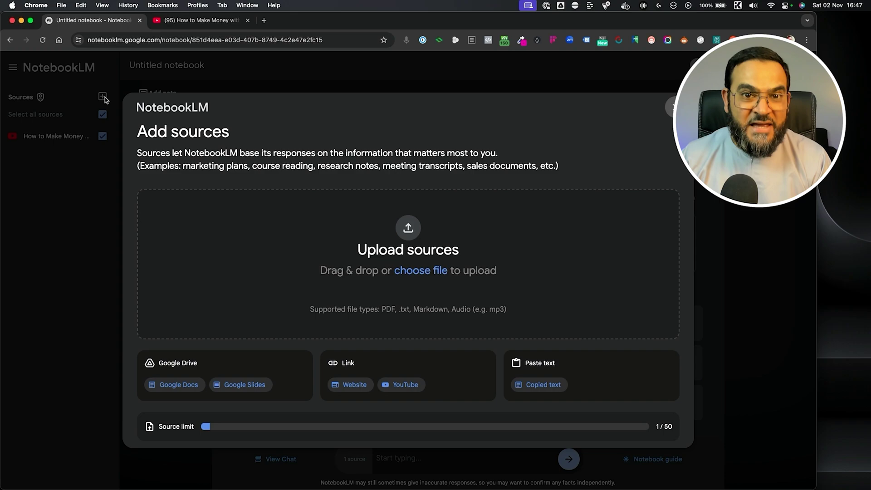
click(757, 219)
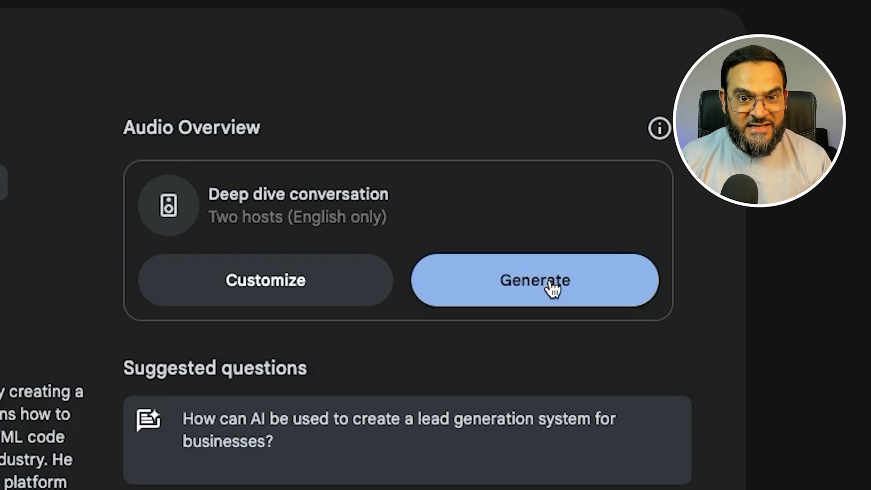
click(552, 289)
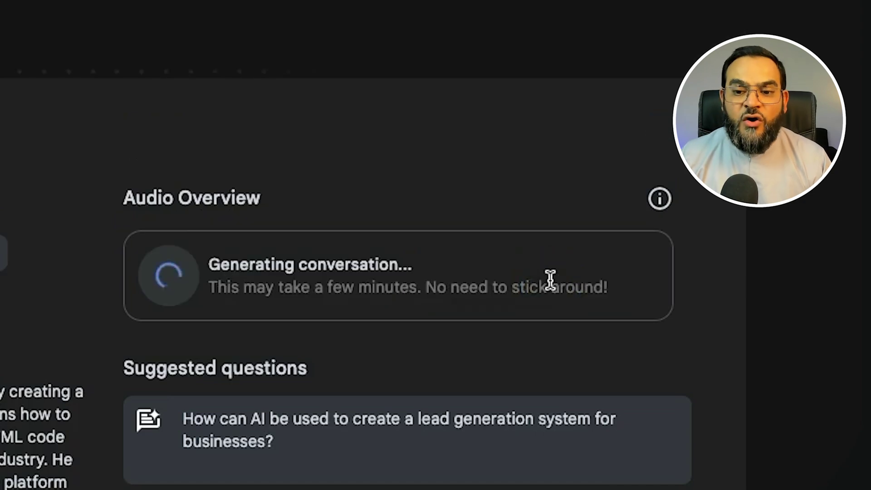